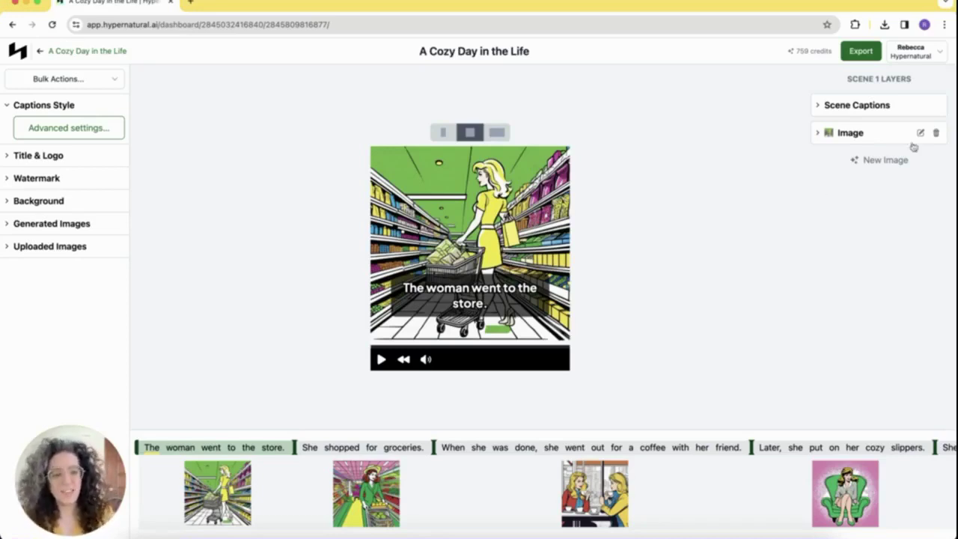
Copy the farmer's market prompt suggestion for scene 1's image, then switch to a custom prompt
left_click(921, 133)
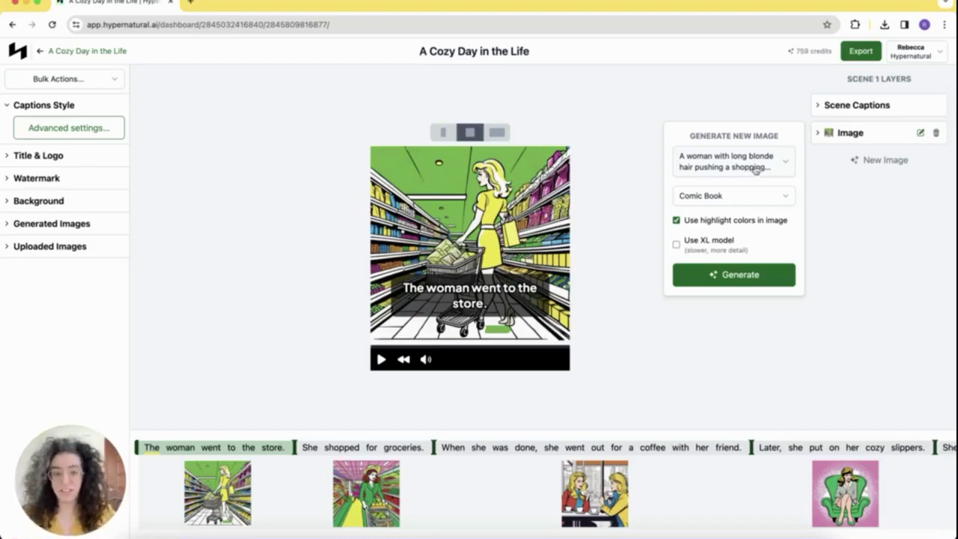
left_click(756, 170)
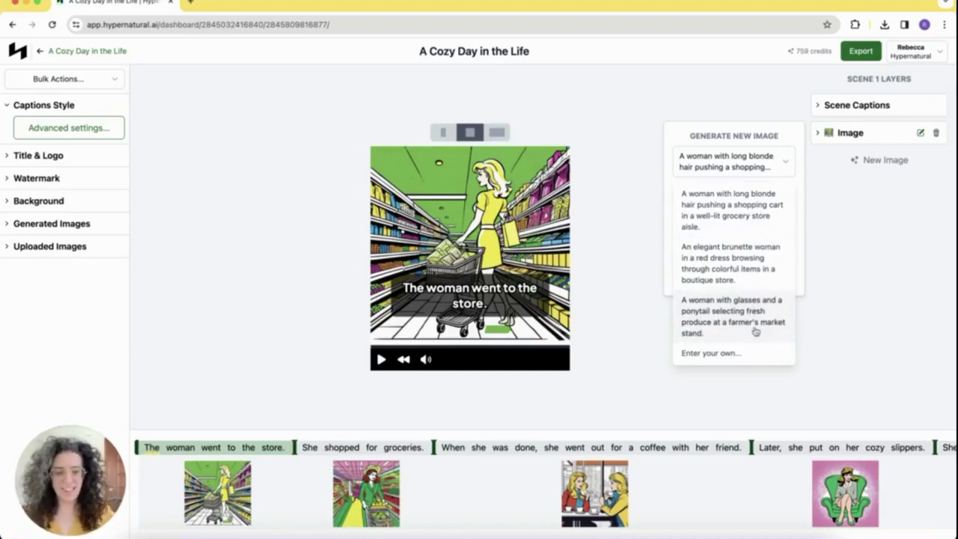
left_click(756, 331)
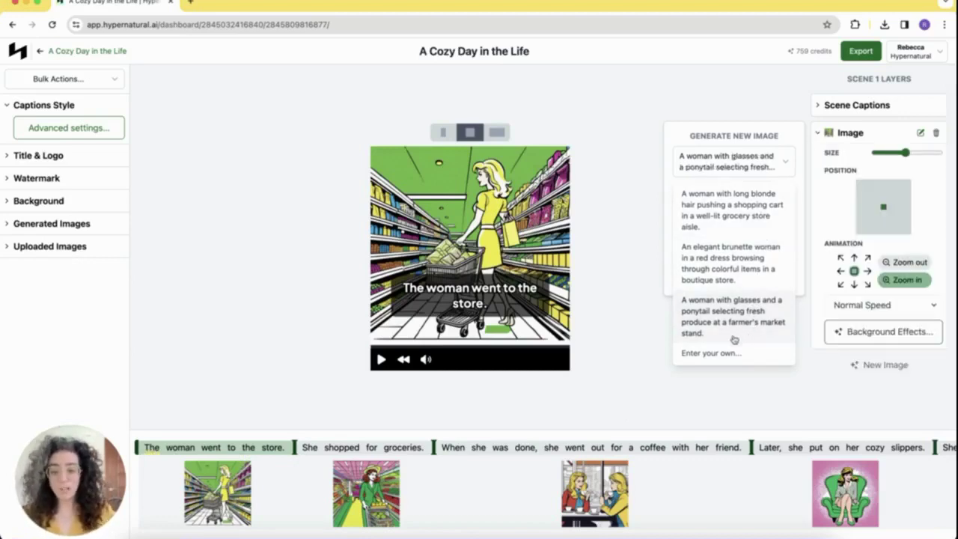
left_click_drag(730, 341, 683, 302)
left_click(719, 161)
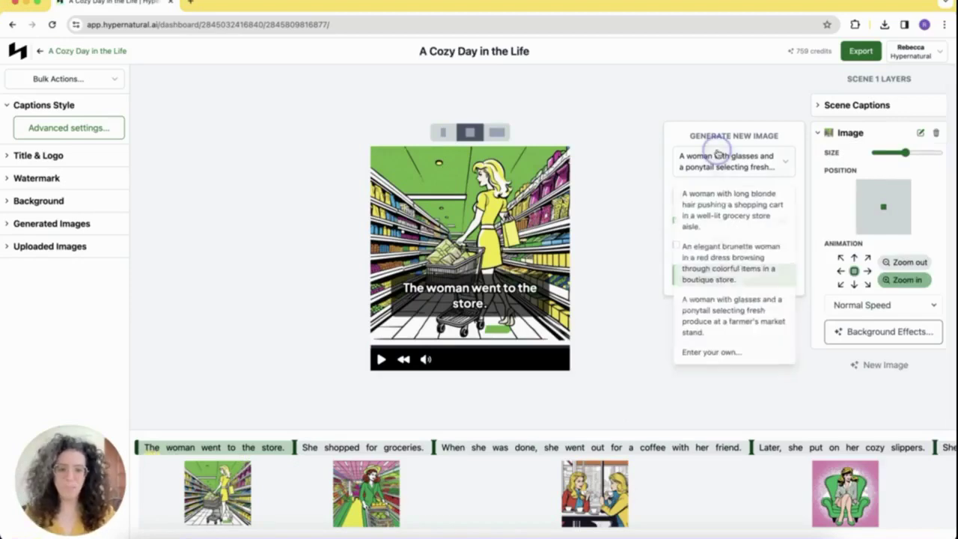
left_click(725, 354)
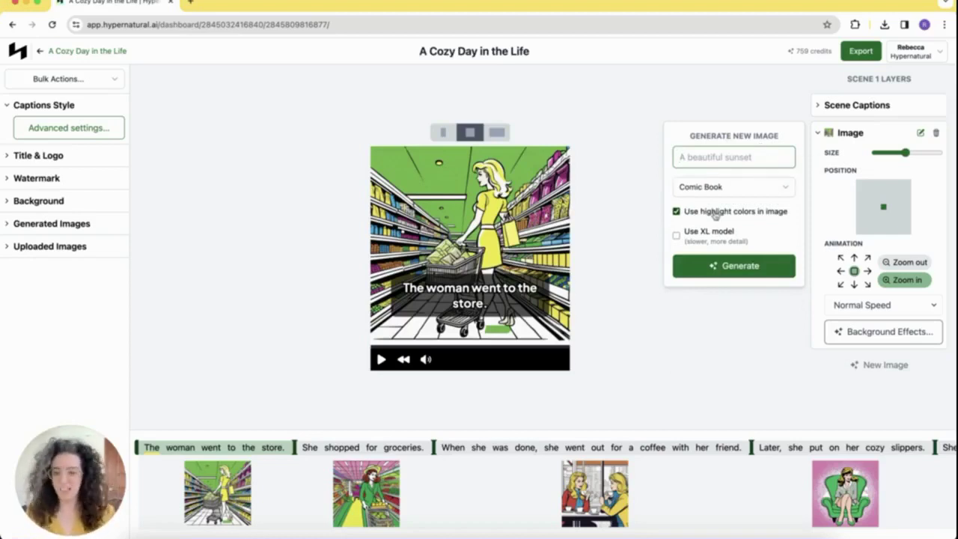
Paste the farmer's market prompt, add 'curly hair,' and ', olive skin and freckles', then generate with XL
key("ctrl+v")
left_click_drag(718, 156, 741, 159)
left_click(739, 158)
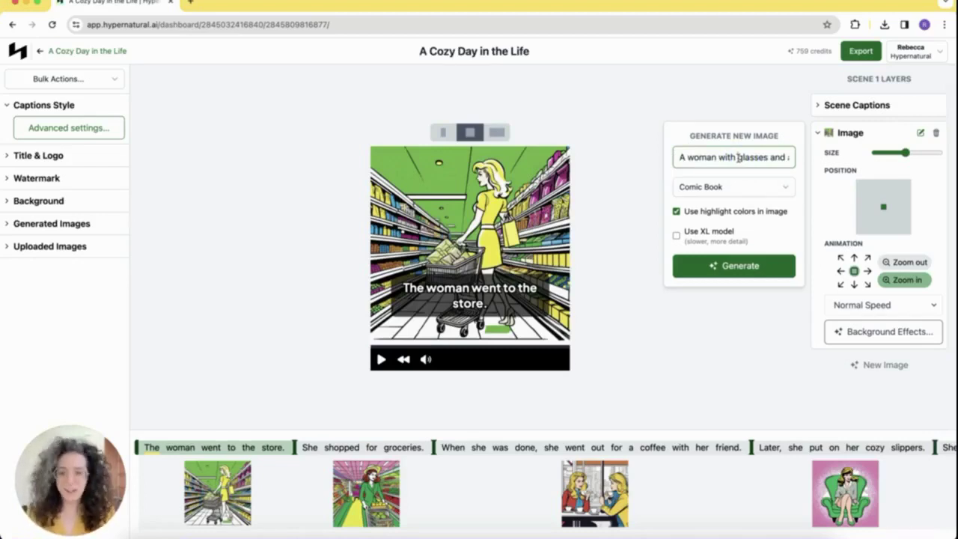
type("curly hair ")
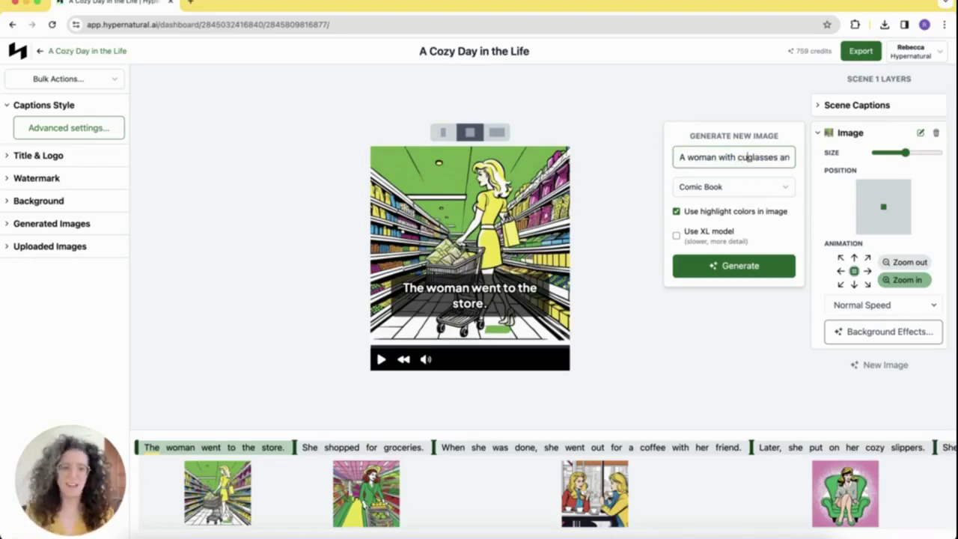
type(",")
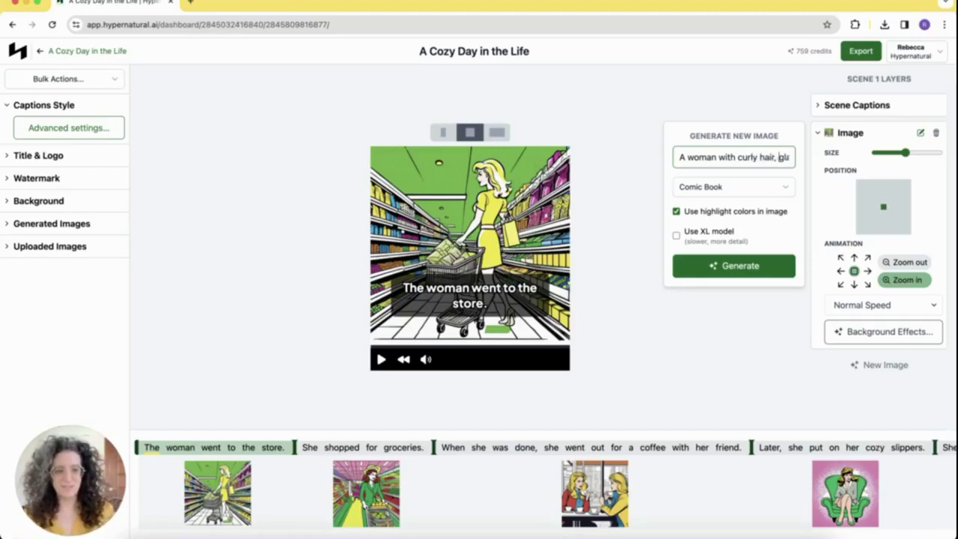
key("Right")
key("Right")
key("Right")
key("Right")
key("Right")
key("Right")
key("Right")
key("Right")
key("Right")
key("Right")
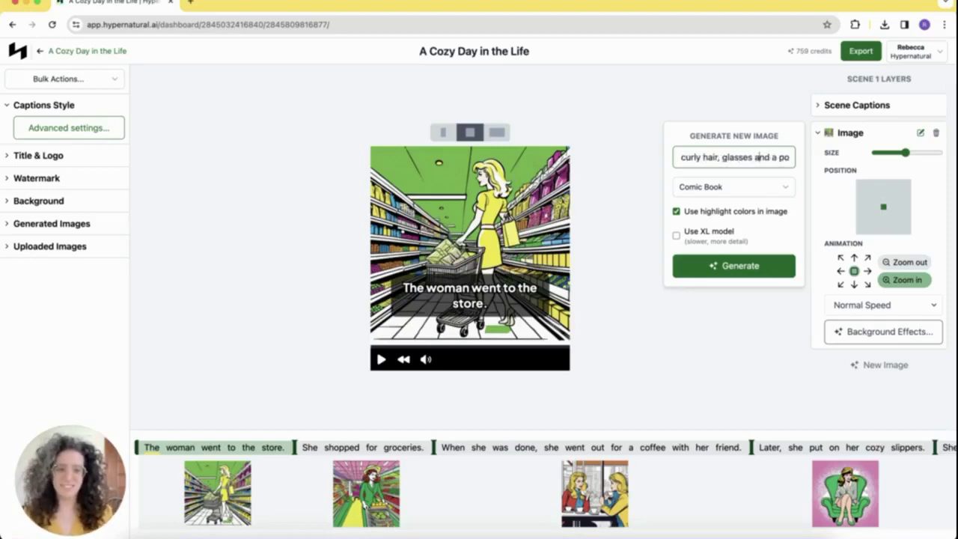
key("Right")
key("Right")
key("Right")
key("Right")
key("Right")
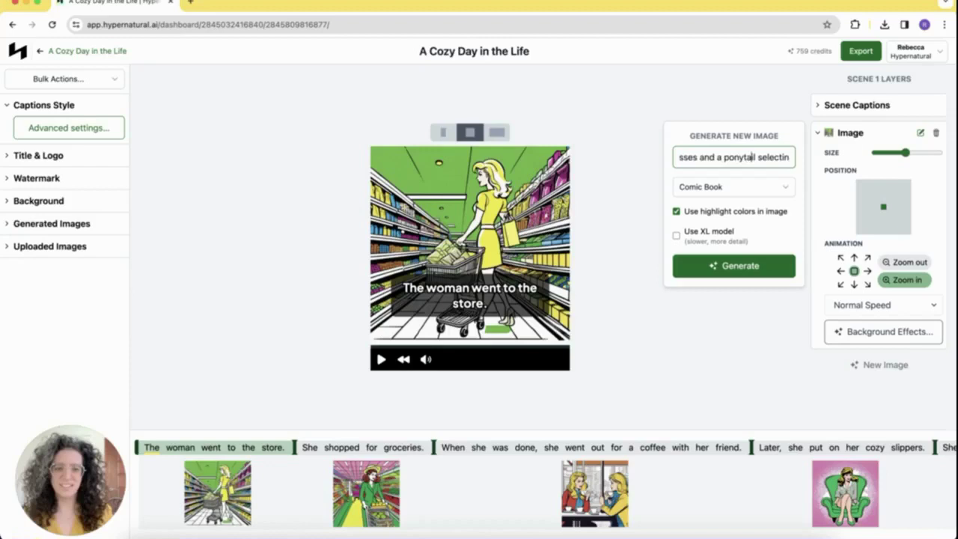
key("BackSpace")
key("BackSpace")
key("BackSpace")
key("BackSpace")
key("BackSpace")
key("BackSpace")
key("BackSpace")
key("BackSpace")
key("BackSpace")
key("BackSpace")
key("BackSpace")
key("BackSpace")
key("BackSpace")
key("BackSpace")
key("BackSpace")
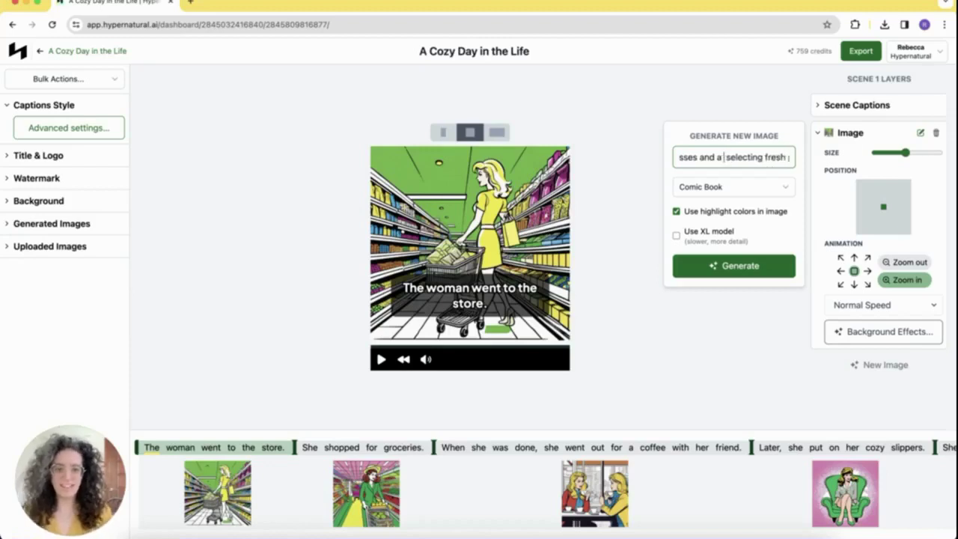
type(", olive skin")
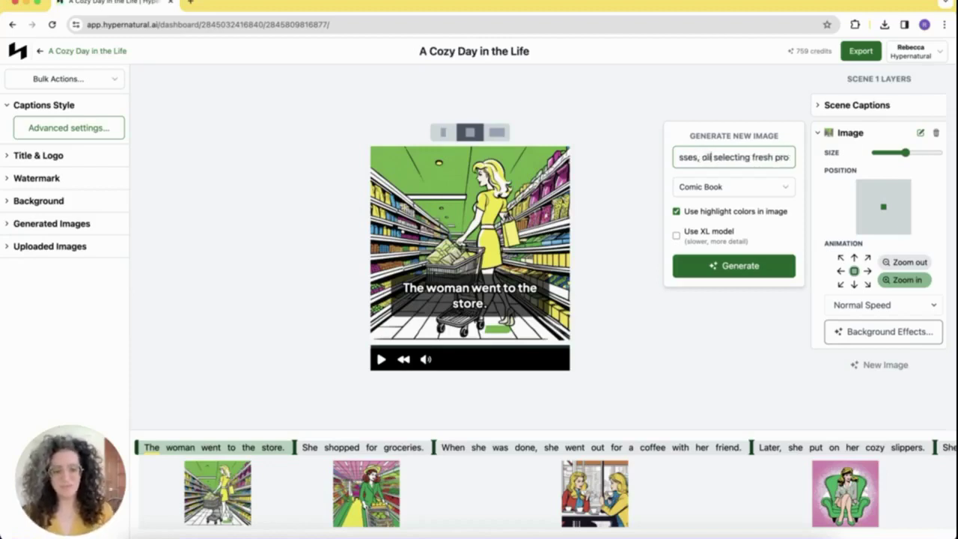
type(" and freckles")
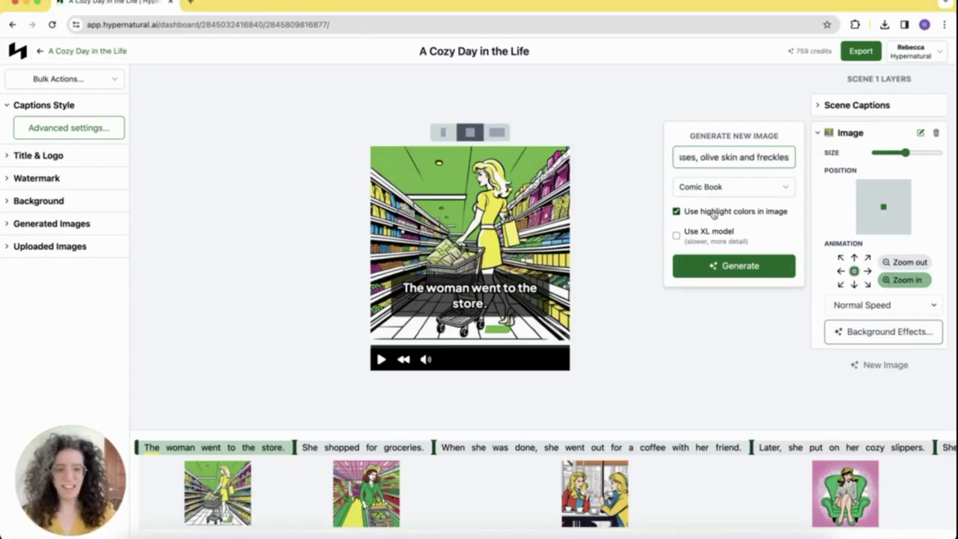
left_click(676, 235)
left_click(744, 266)
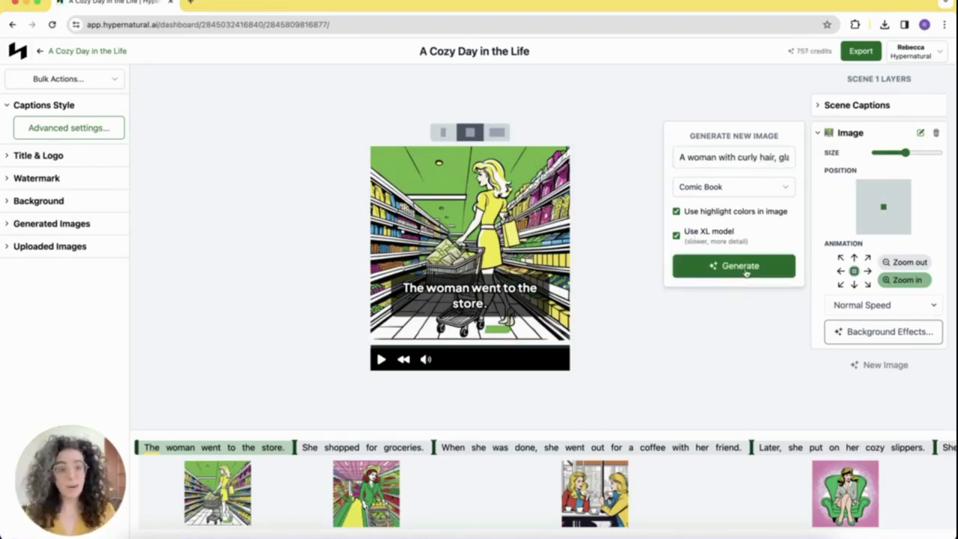
Generate two more versions of the comic image and apply the newest one to scene 1
left_click(749, 267)
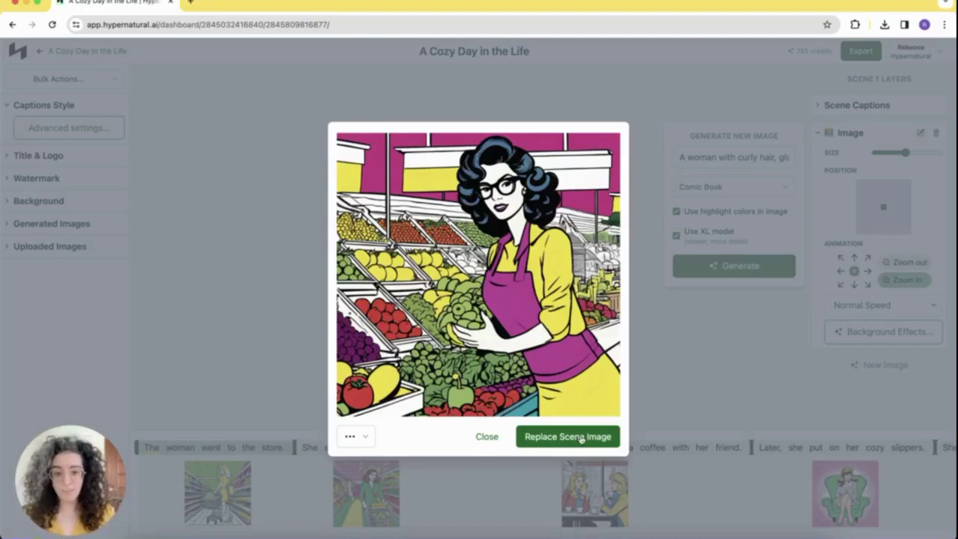
left_click(612, 442)
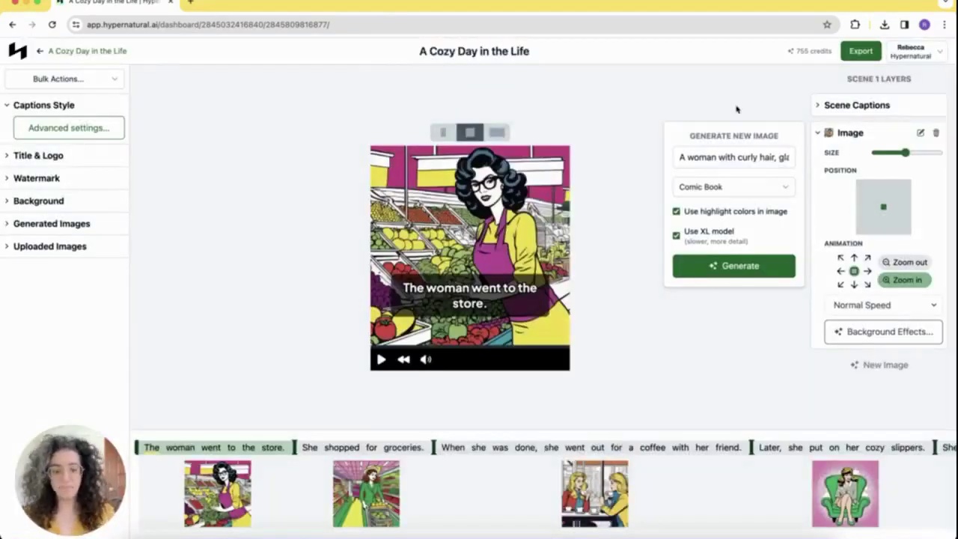
left_click(765, 270)
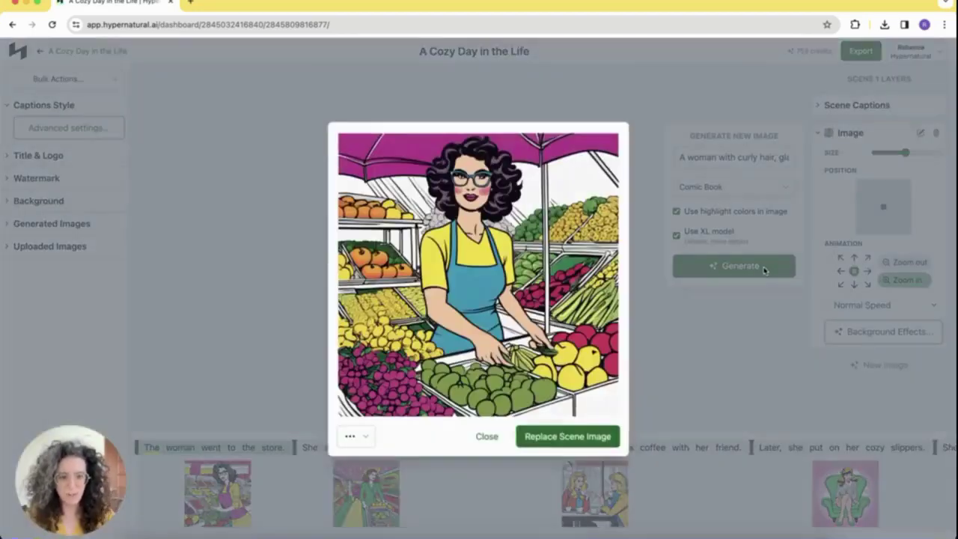
left_click(593, 436)
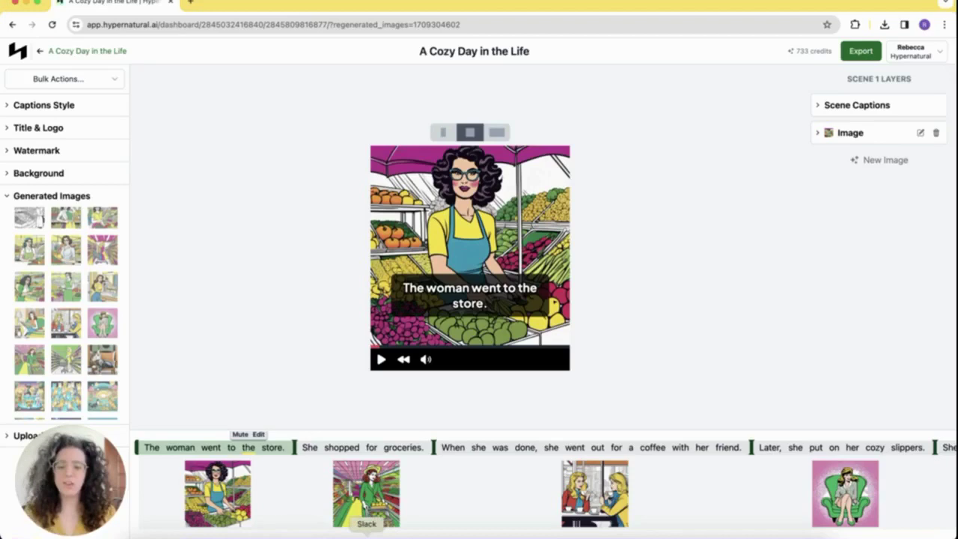
Regenerate every scene image using Wes Anderson as the new style
left_click(86, 83)
left_click(69, 105)
left_click(524, 305)
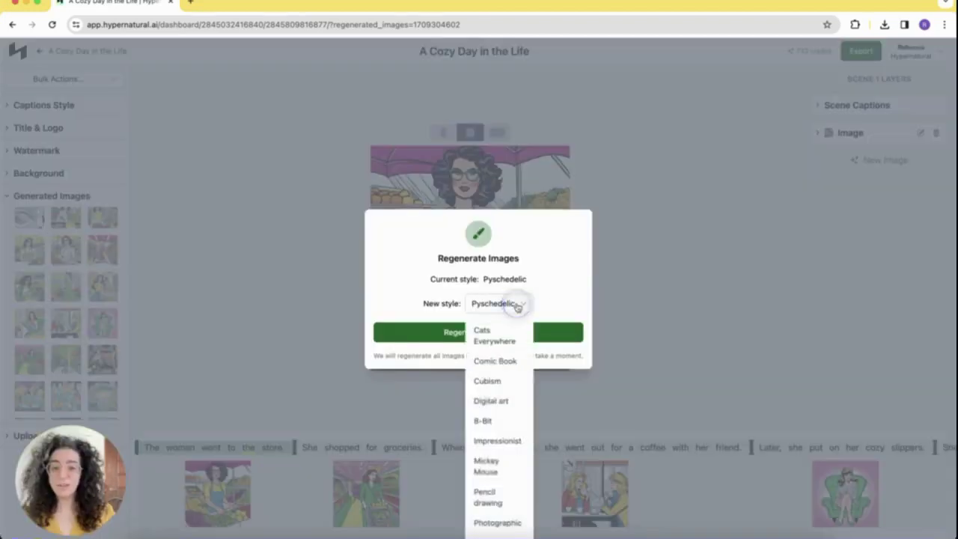
scroll(514, 434, "down", 5)
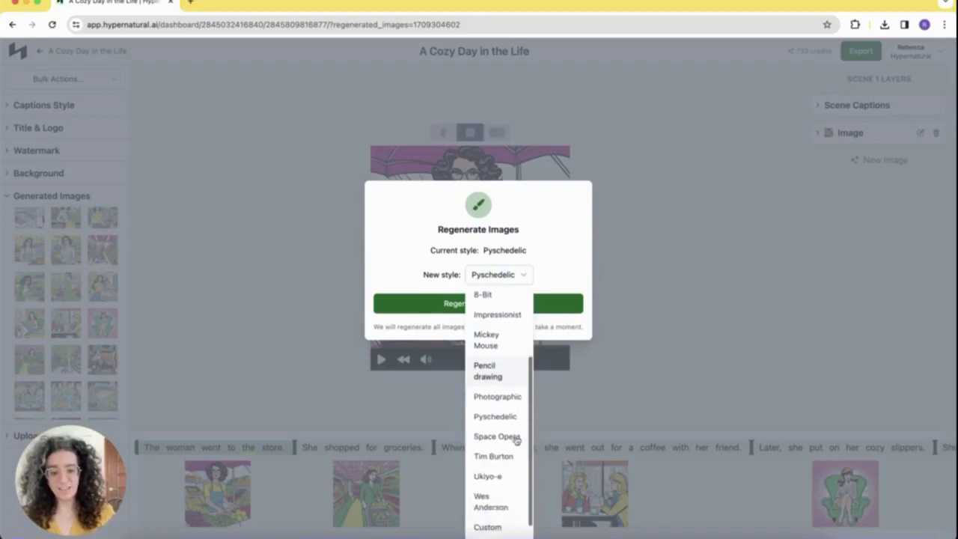
left_click(503, 483)
left_click(495, 333)
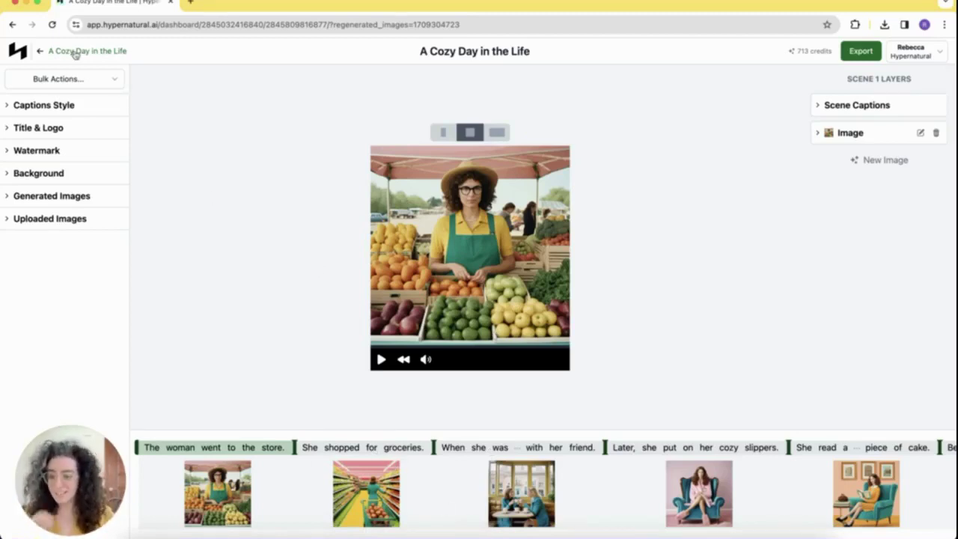
Return to the project overview and create another clip in Instagram Post format
left_click(50, 53)
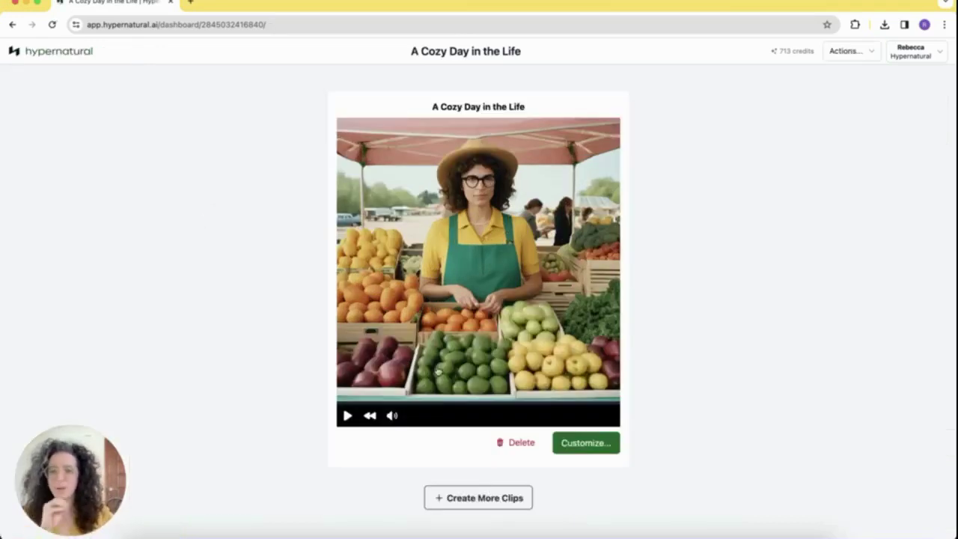
left_click(497, 504)
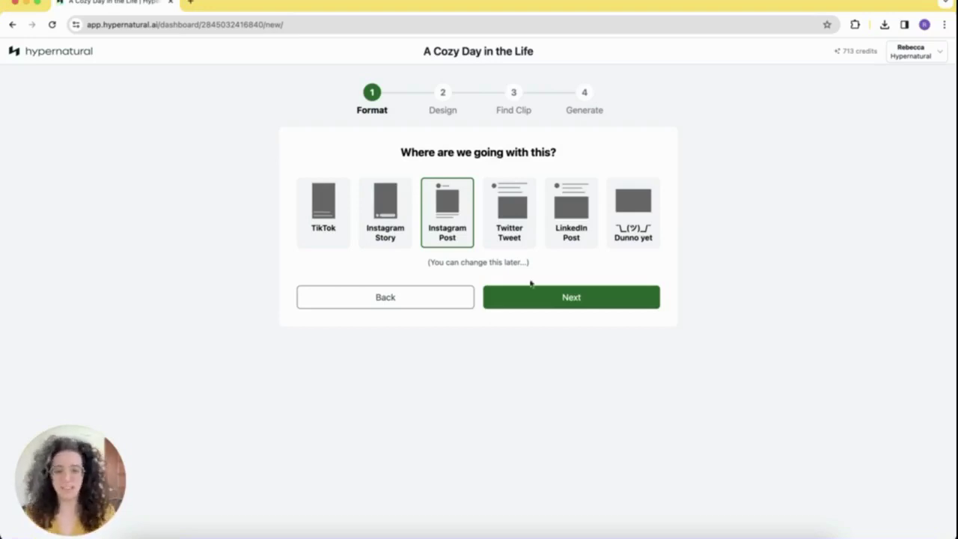
left_click(549, 298)
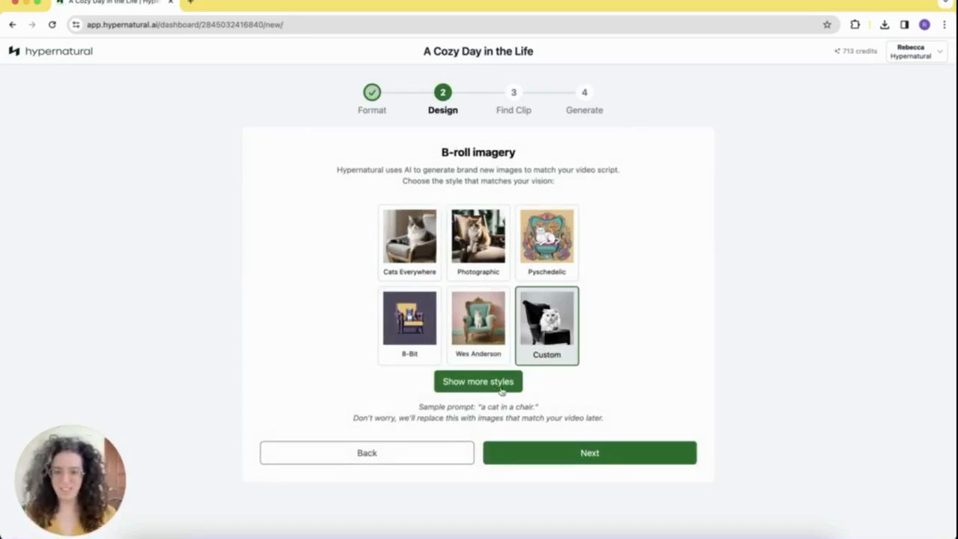
Use a Custom style with retro comic-book guidance of curly-haired people with glasses, plus Word at a Time captions
left_click(563, 313)
left_click(537, 362)
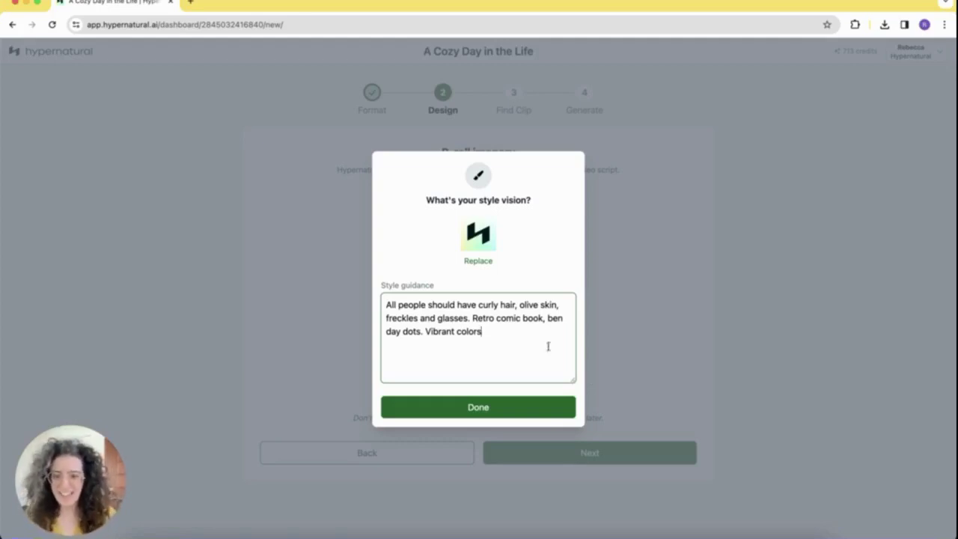
left_click_drag(473, 317, 492, 327)
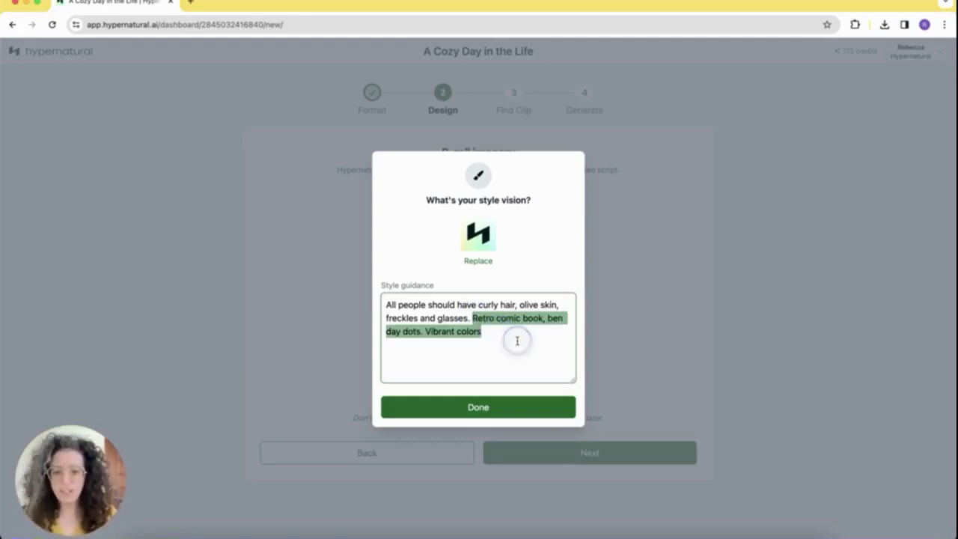
left_click(453, 317)
left_click_drag(453, 318, 402, 305)
left_click_drag(538, 346, 471, 317)
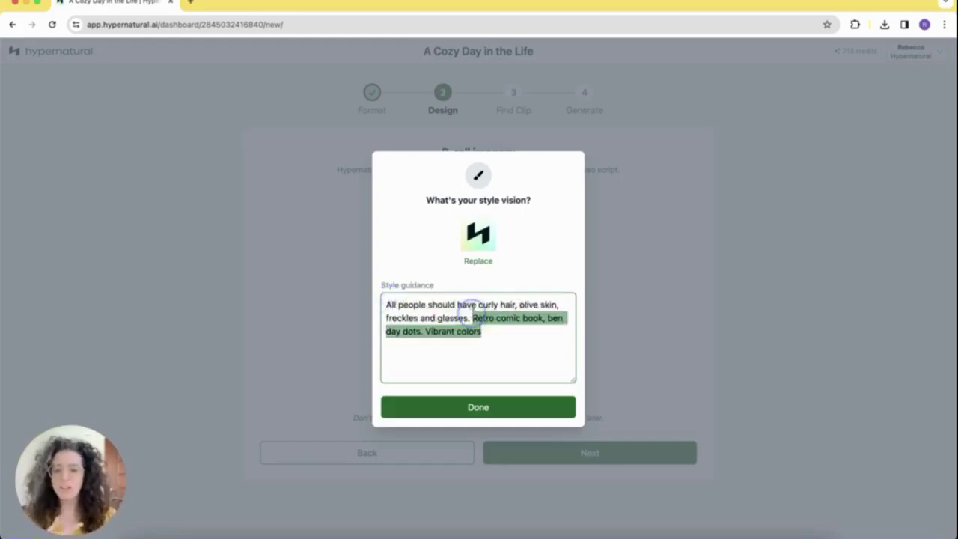
left_click(560, 367)
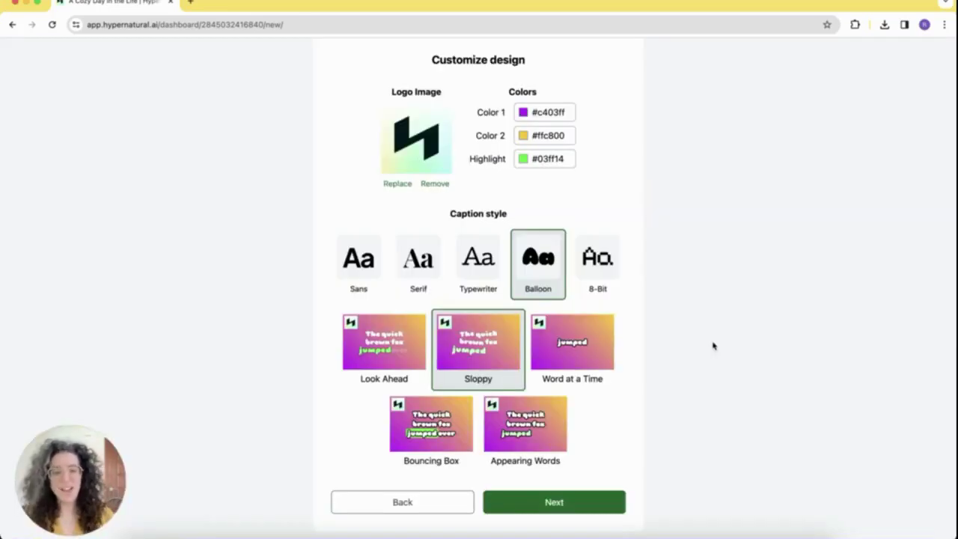
left_click(573, 344)
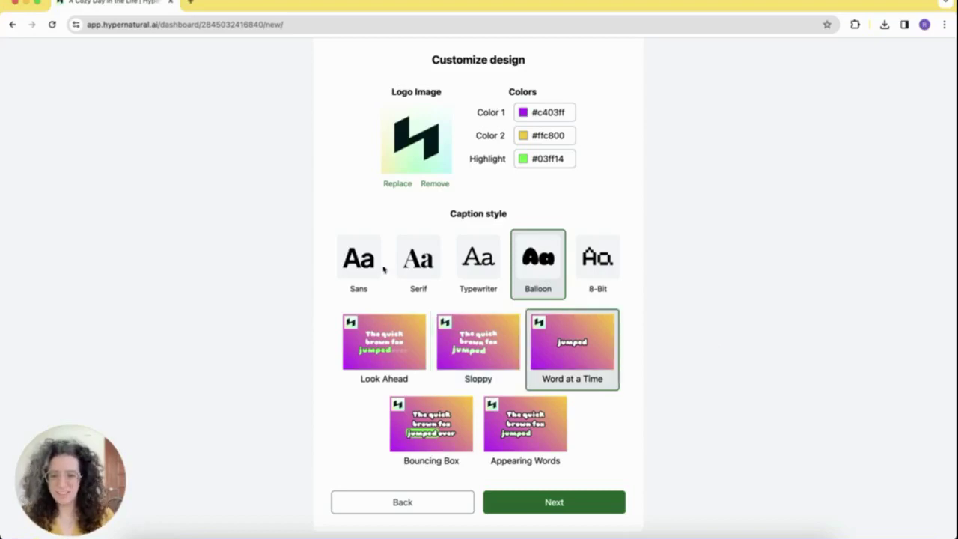
Switch captions to the Sans font and preview the coffee, cozy slippers and reading scenes
left_click(358, 262)
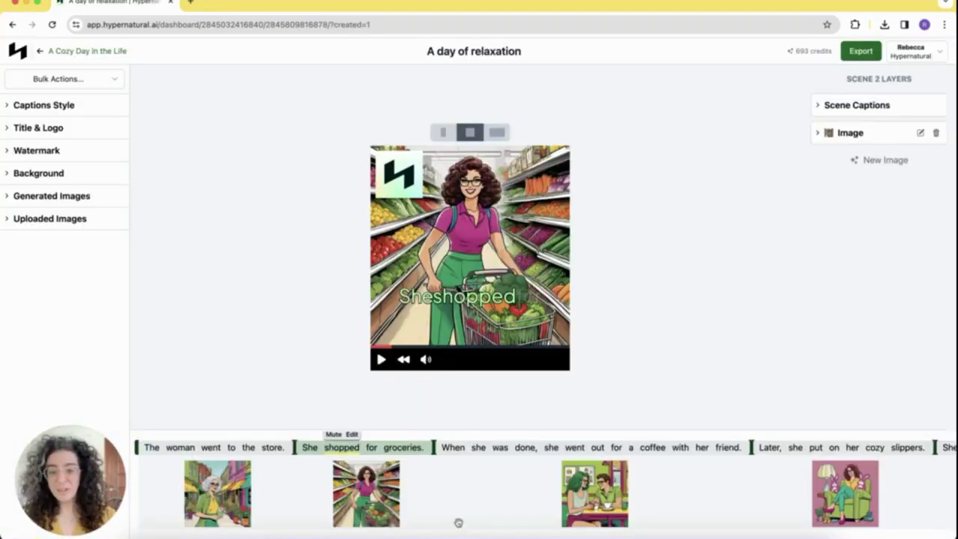
scroll(475, 494, "right", 2)
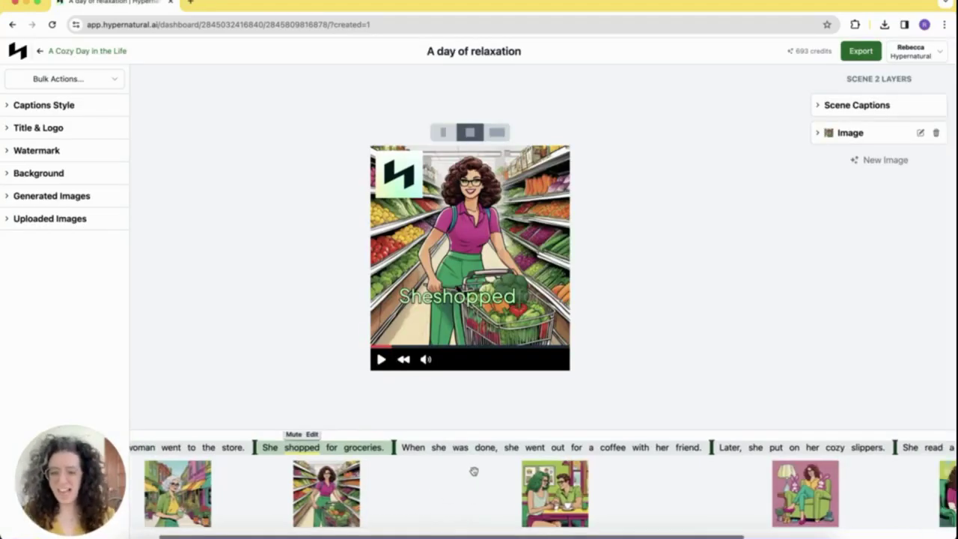
left_click(487, 449)
scroll(685, 453, "right", 3)
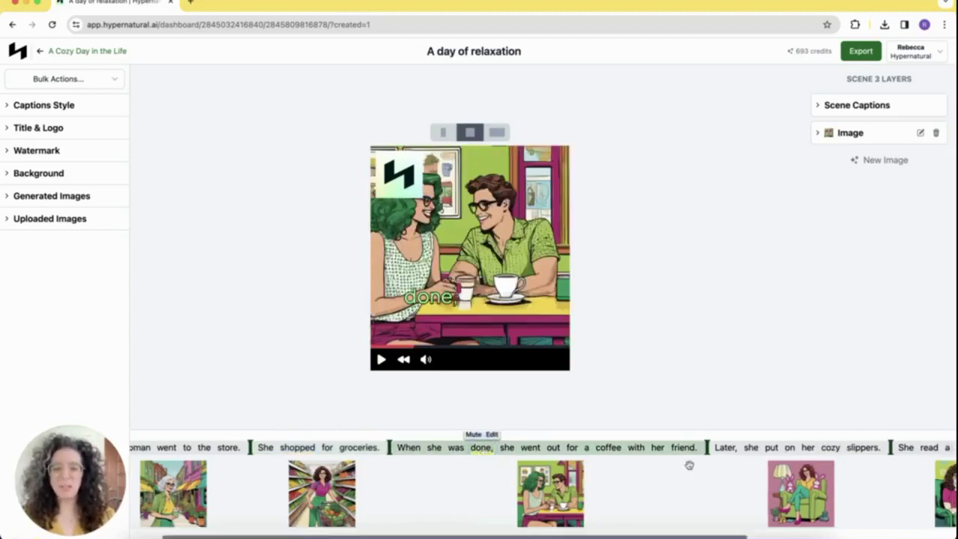
left_click(678, 448)
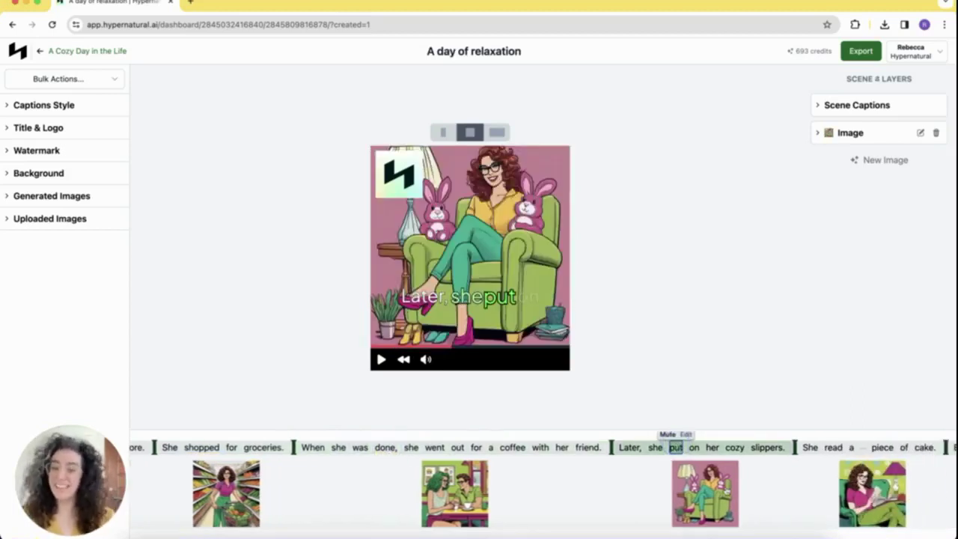
scroll(748, 489, "right", 1)
scroll(748, 489, "right", 3)
left_click(725, 447)
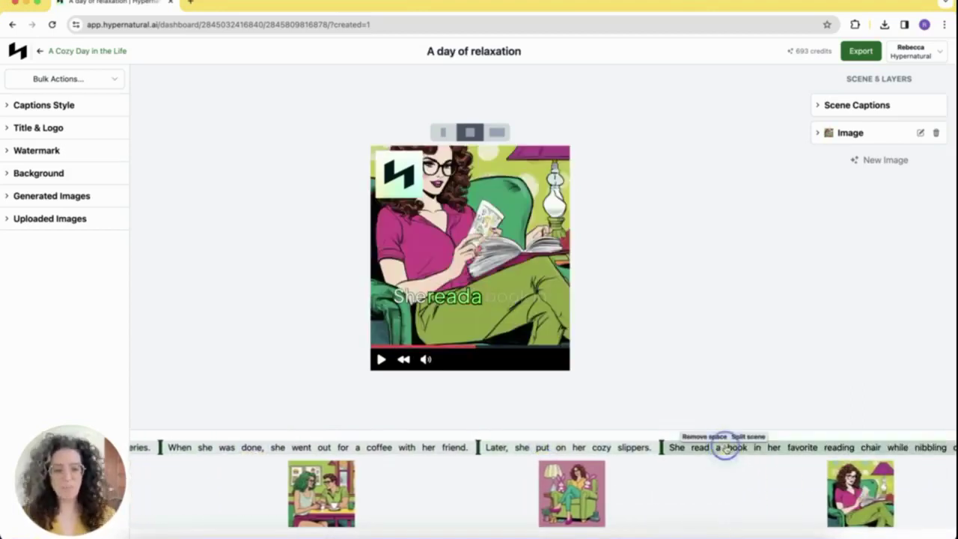
scroll(779, 454, "right", 8)
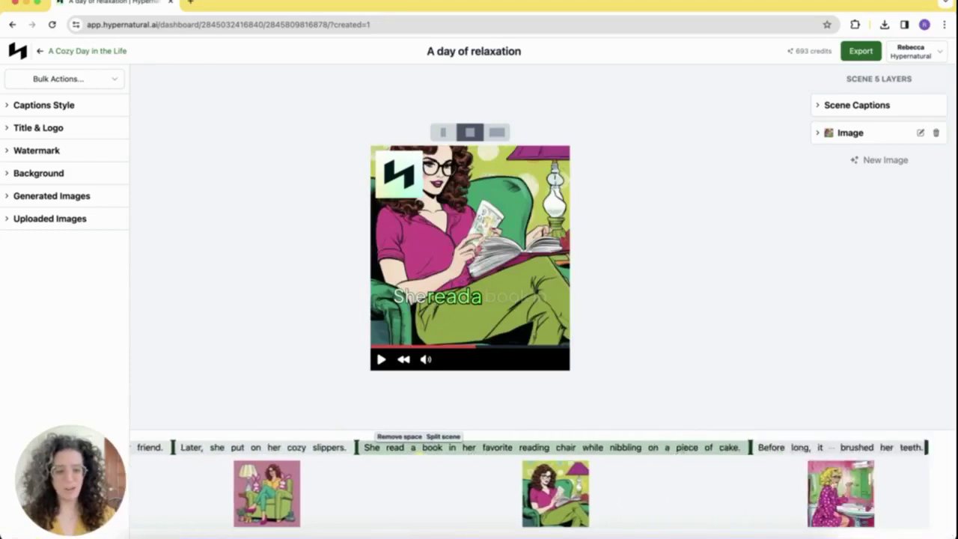